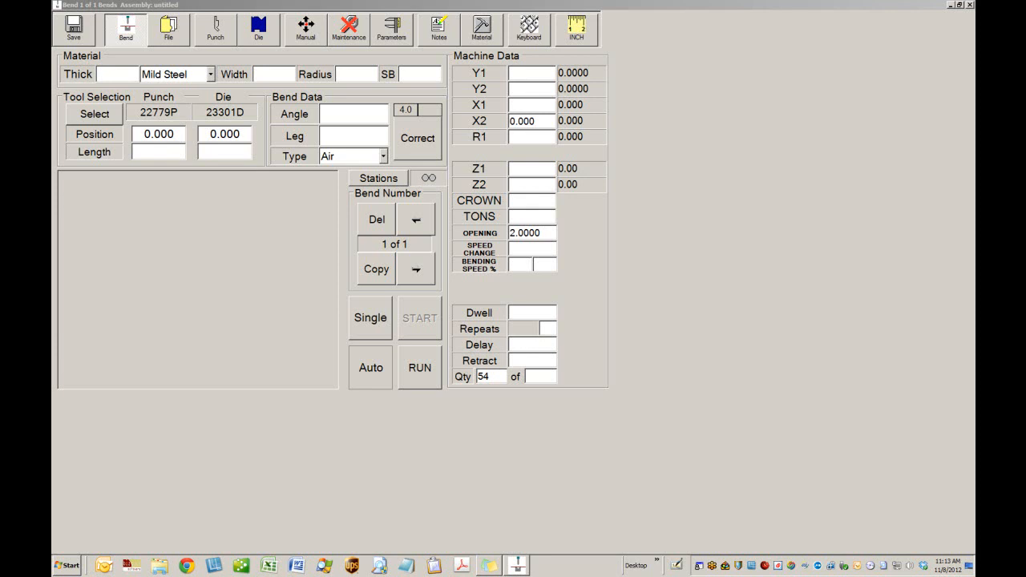
Step: Create a new part using the LVD RAM holder, 22779P punch, 23301D die and LVD Bed rail
{"action": "left_click", "coordinate": [169, 32]}
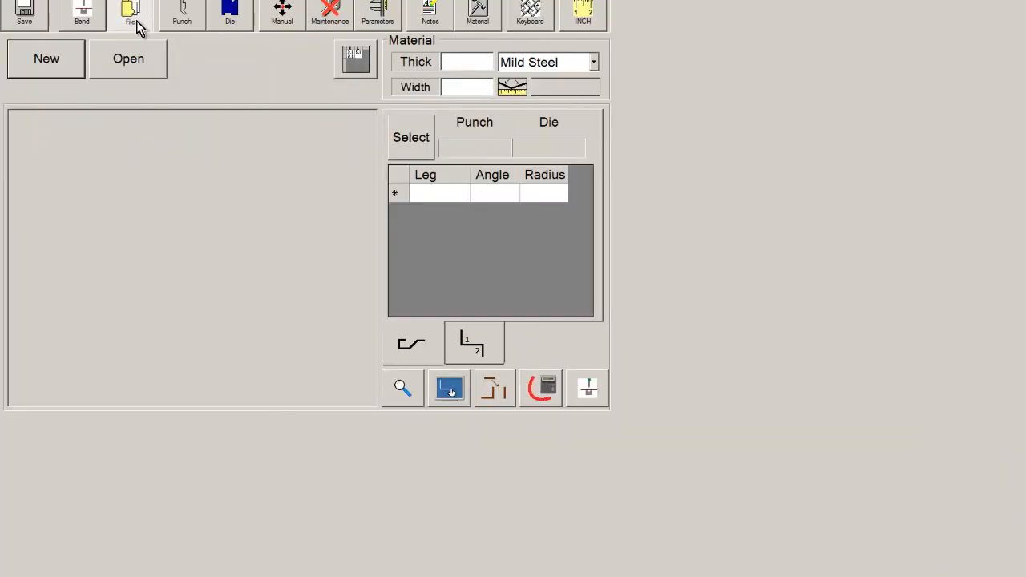
{"action": "left_click", "coordinate": [66, 63]}
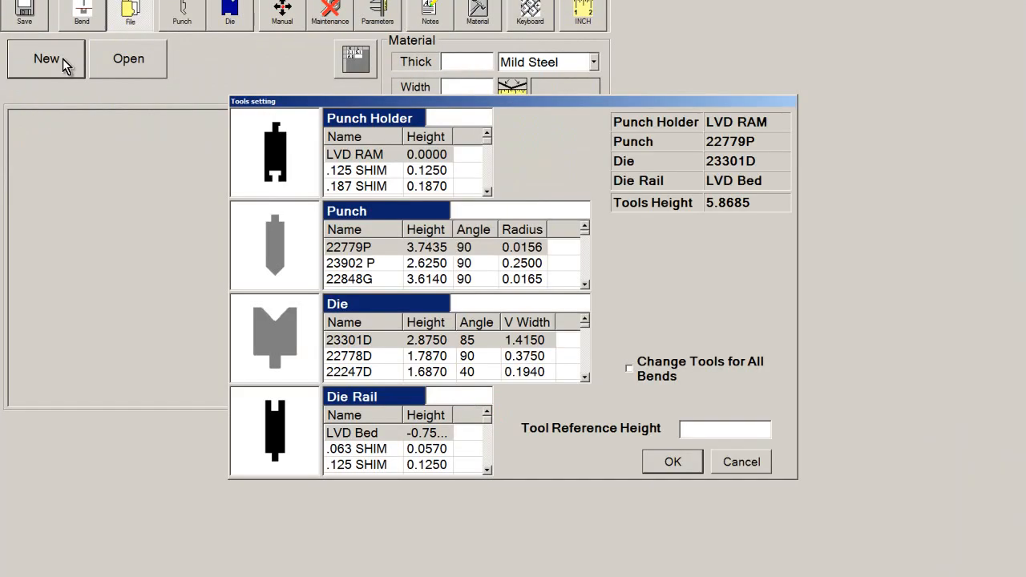
{"action": "left_click", "coordinate": [676, 463]}
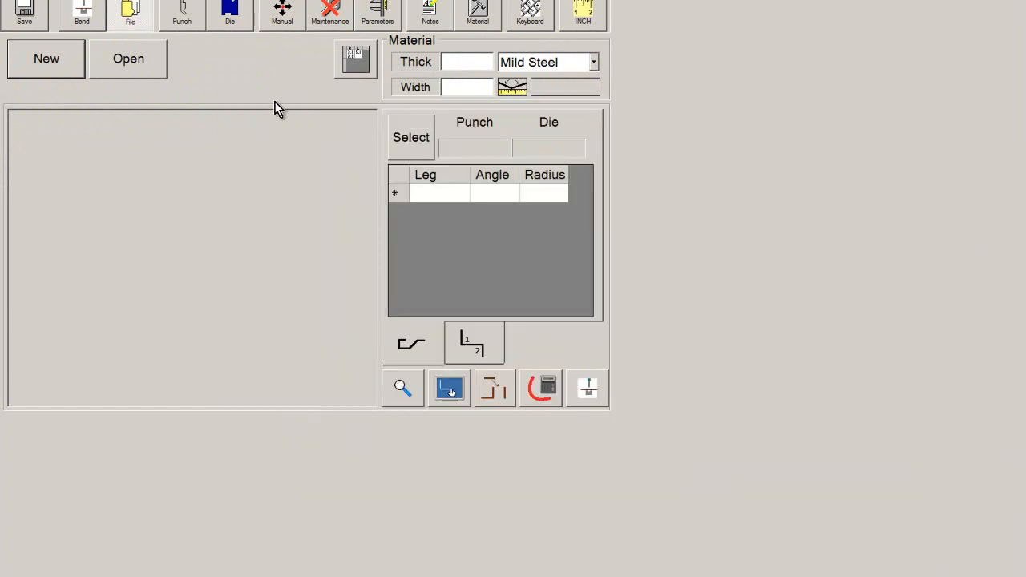
Step: Set the material thickness to 0.125 on the bend page
{"action": "left_click", "coordinate": [93, 18]}
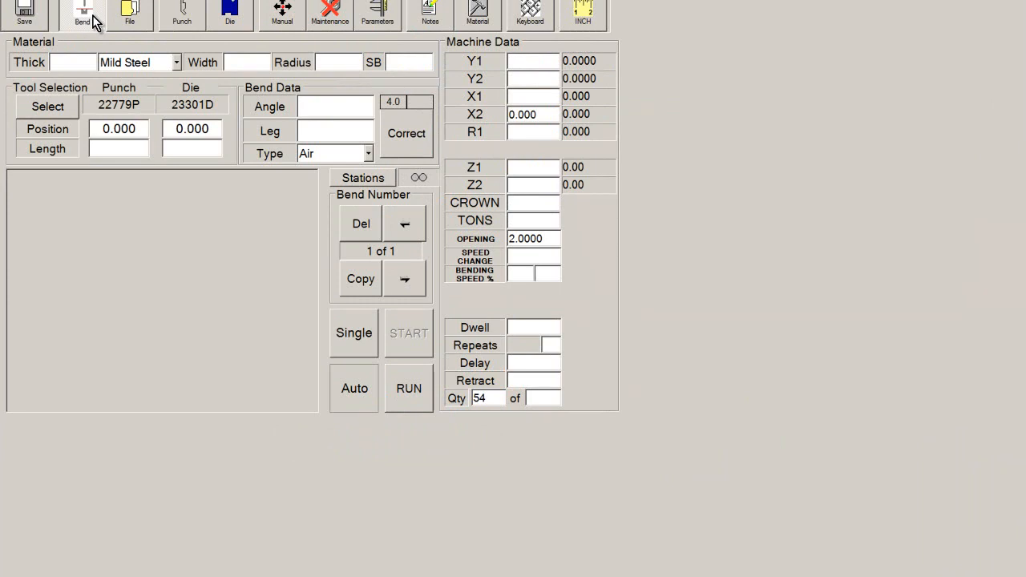
{"action": "left_click", "coordinate": [80, 61]}
{"action": "left_click", "coordinate": [525, 361]}
{"action": "left_click", "coordinate": [504, 331]}
{"action": "left_click", "coordinate": [542, 319]}
{"action": "left_click", "coordinate": [545, 287]}
{"action": "left_click", "coordinate": [424, 418]}
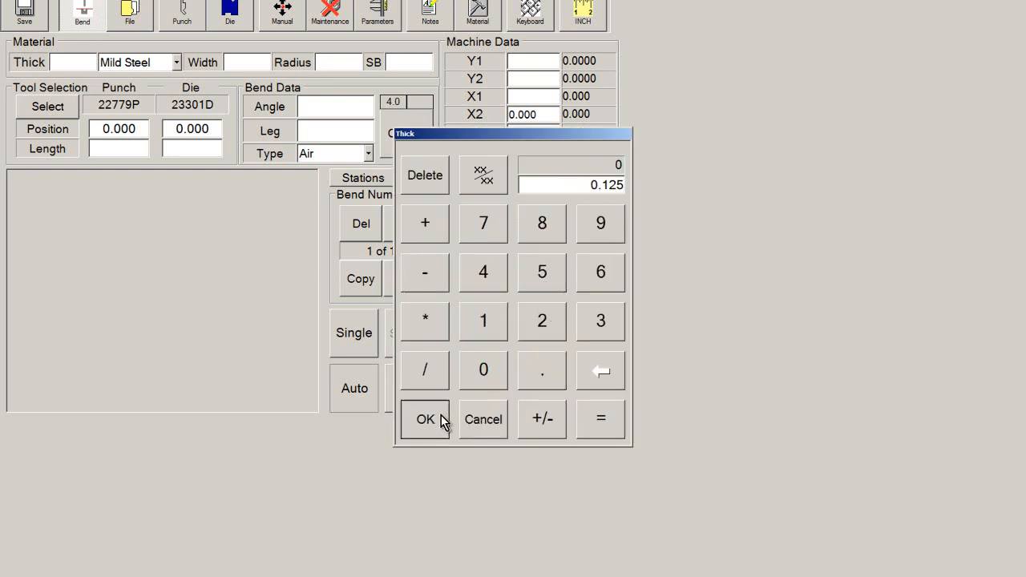
Step: Set the material width to 10
{"action": "left_click", "coordinate": [255, 64]}
{"action": "left_click", "coordinate": [484, 297]}
{"action": "left_click", "coordinate": [483, 344]}
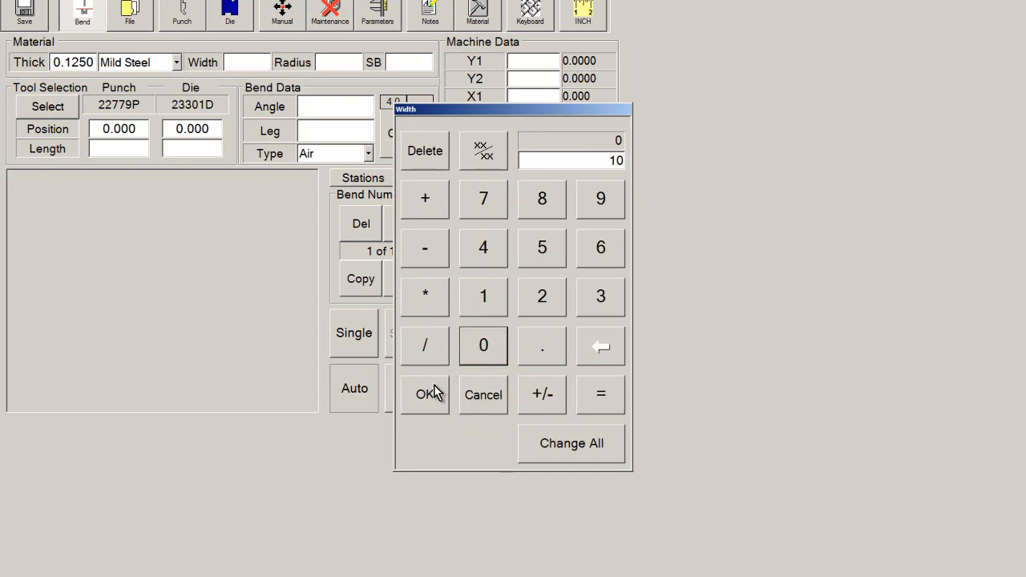
{"action": "left_click", "coordinate": [431, 394]}
Step: Give the first bend an angle of 90 degrees and a leg of 4
{"action": "left_click", "coordinate": [348, 112]}
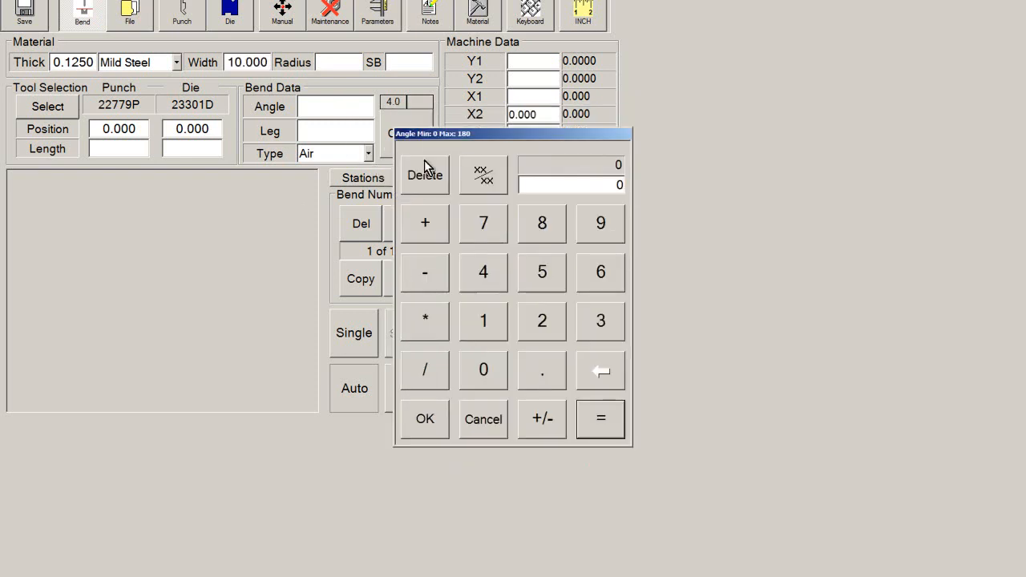
{"action": "left_click", "coordinate": [594, 239]}
{"action": "left_click", "coordinate": [483, 369]}
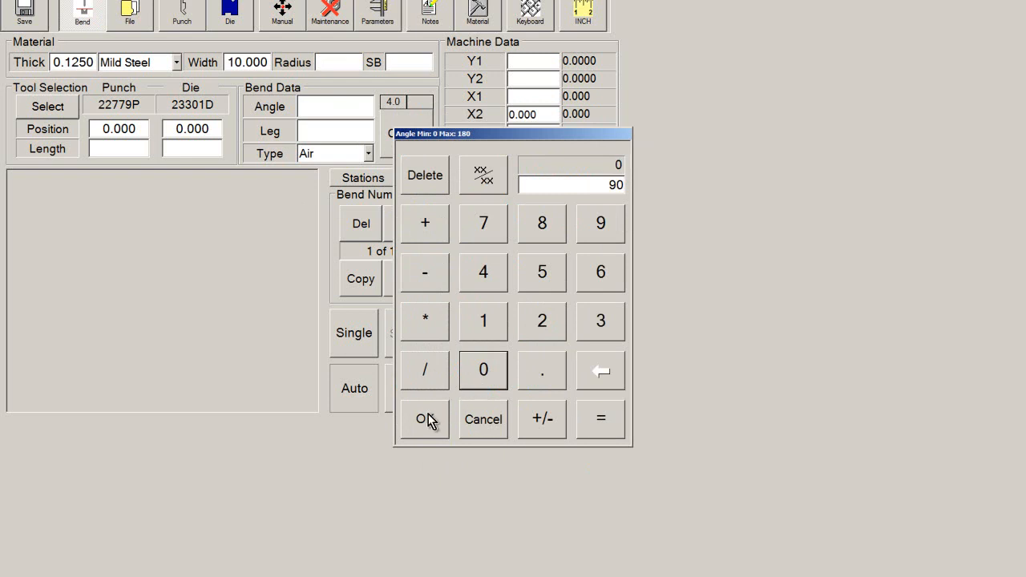
{"action": "left_click", "coordinate": [426, 417]}
{"action": "left_click", "coordinate": [216, 112]}
{"action": "left_click", "coordinate": [385, 270]}
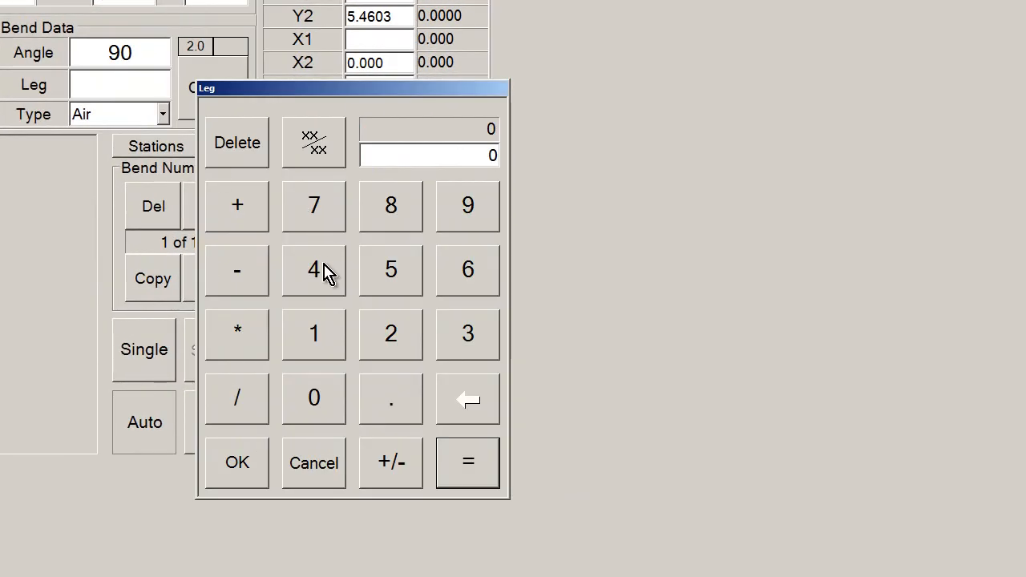
{"action": "left_click", "coordinate": [237, 463]}
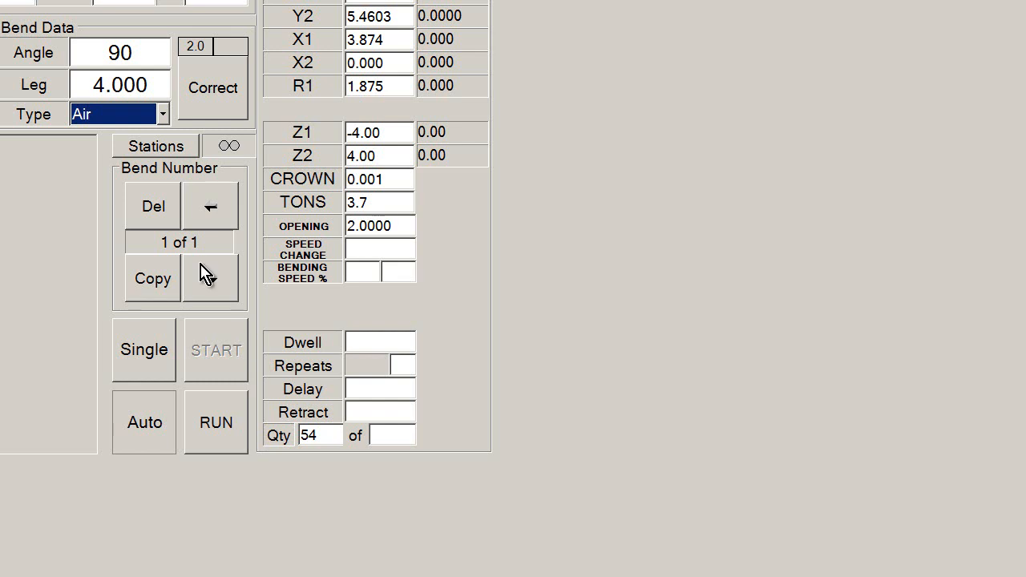
Step: Copy the first bend to make a second one and set its angle to 135 degrees
{"action": "left_click", "coordinate": [160, 285]}
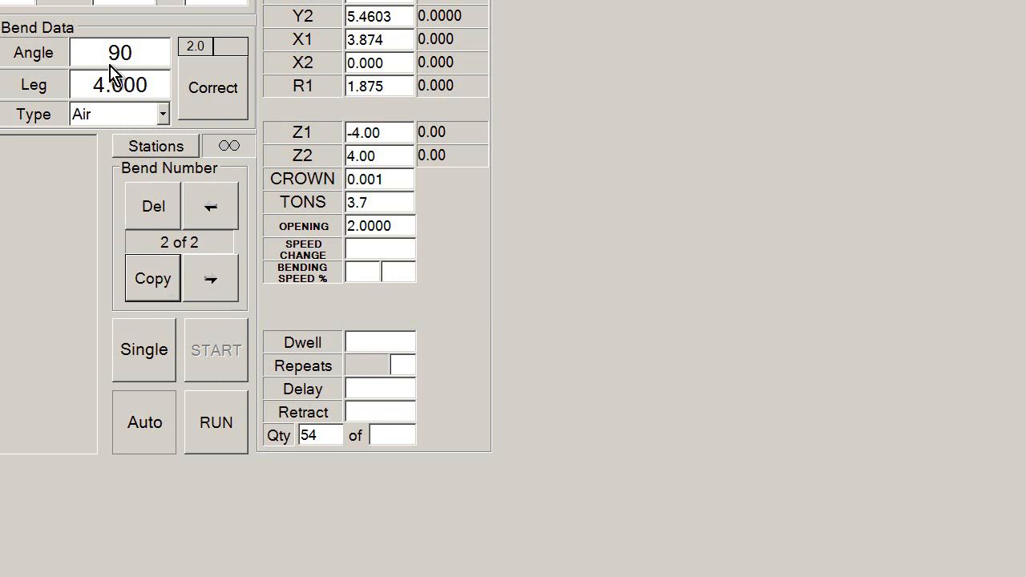
{"action": "left_click", "coordinate": [145, 58]}
{"action": "left_click", "coordinate": [315, 330]}
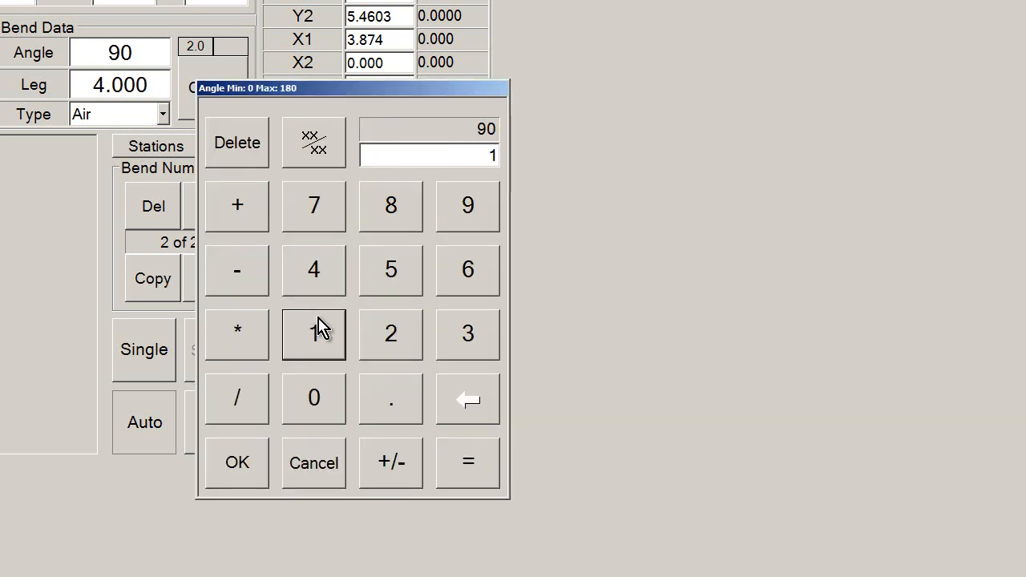
{"action": "left_click", "coordinate": [473, 336]}
{"action": "left_click", "coordinate": [401, 285]}
{"action": "left_click", "coordinate": [248, 459]}
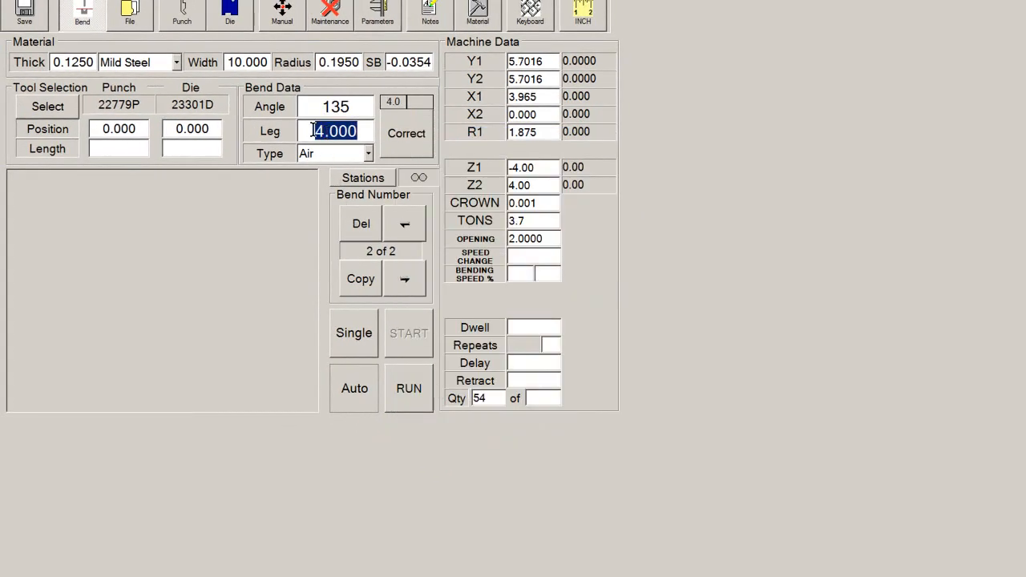
Step: Set the second bend's leg length to 8
{"action": "left_click", "coordinate": [367, 132]}
{"action": "left_click", "coordinate": [542, 232]}
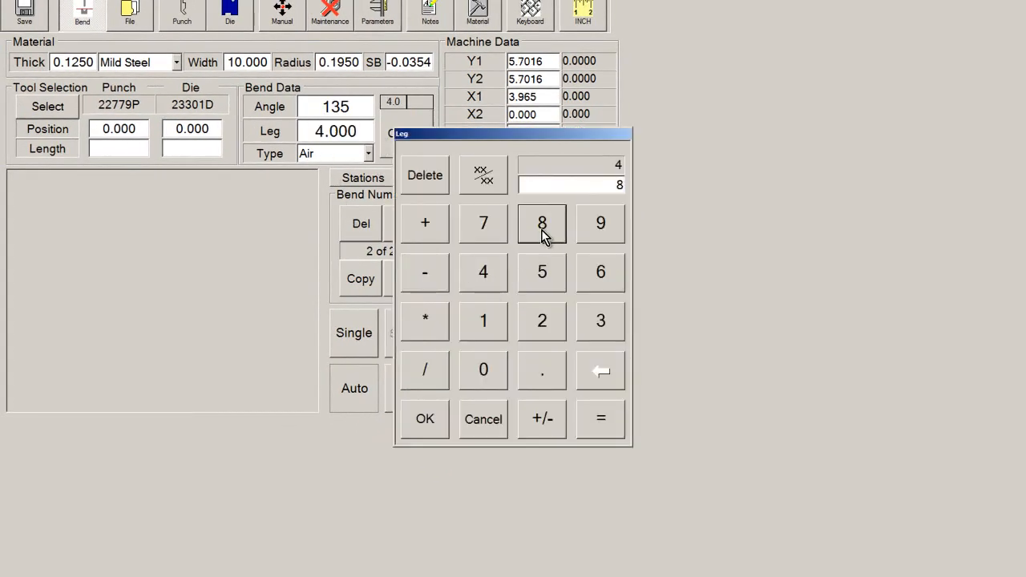
{"action": "left_click", "coordinate": [430, 418]}
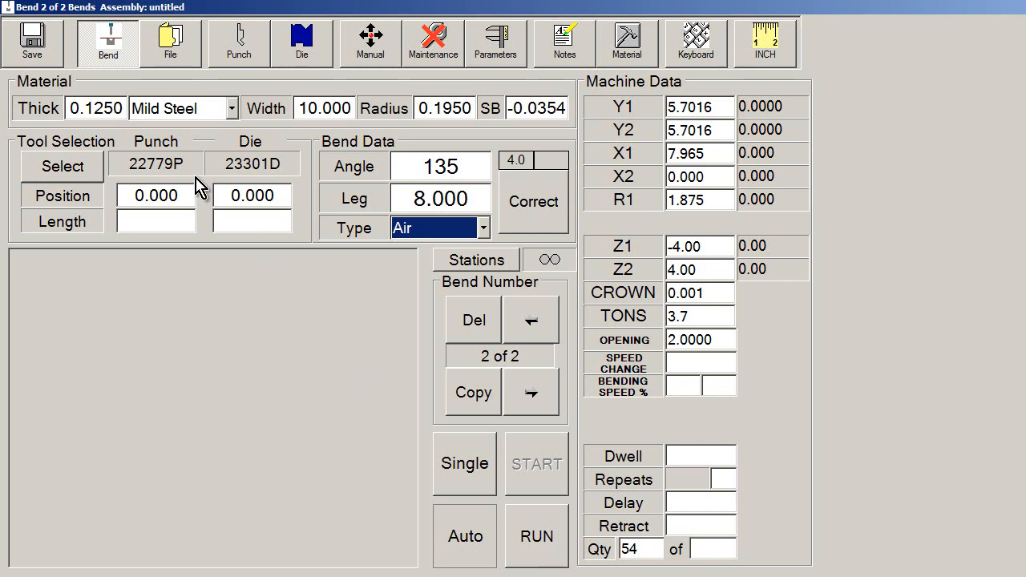
Step: Save the part in the Parts folder as "Part of 11-8-12 rev a"
{"action": "left_click", "coordinate": [49, 48]}
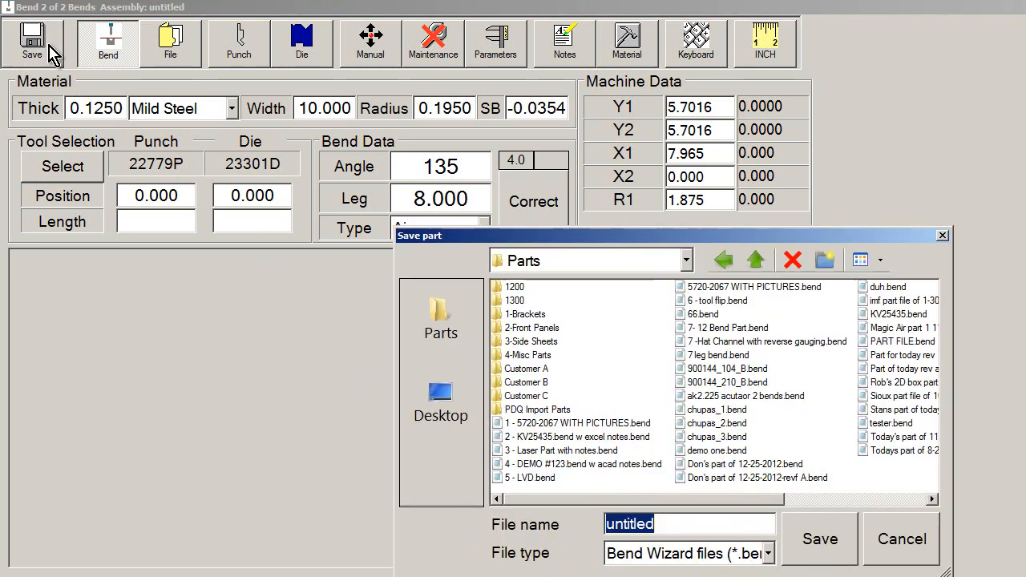
{"action": "type", "text": "Part of 11-8"}
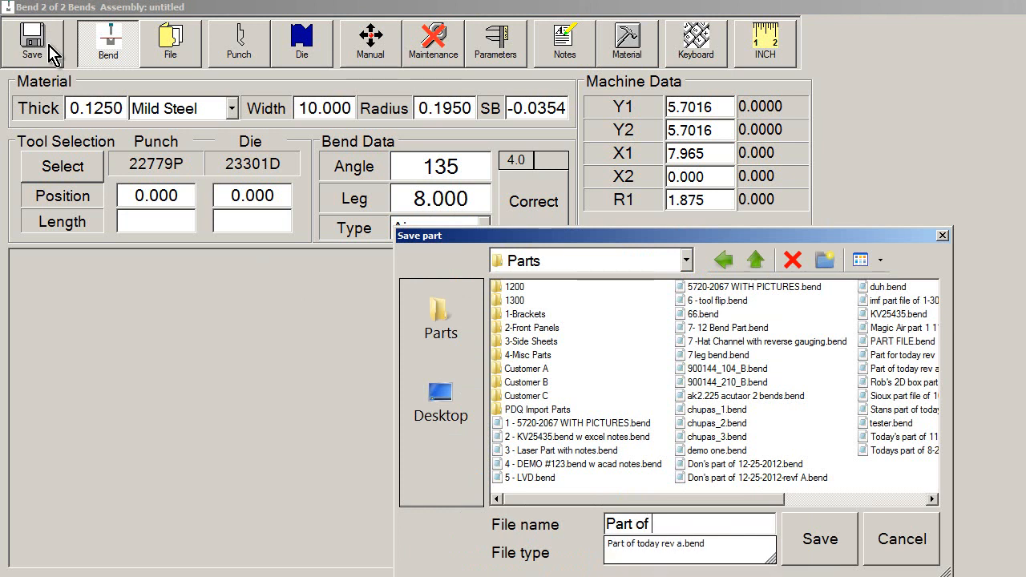
{"action": "type", "text": "-12 re"}
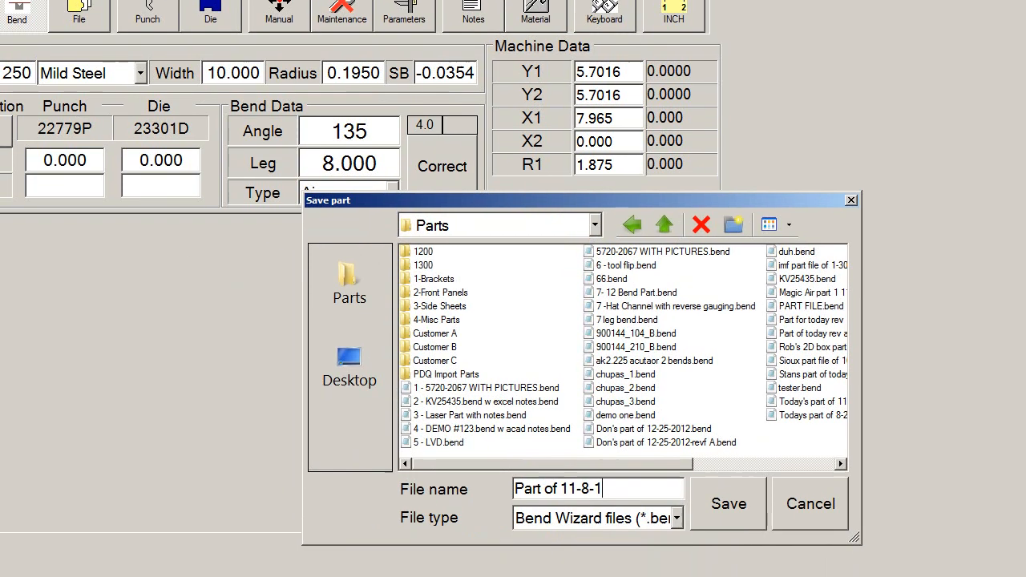
{"action": "type", "text": "v a"}
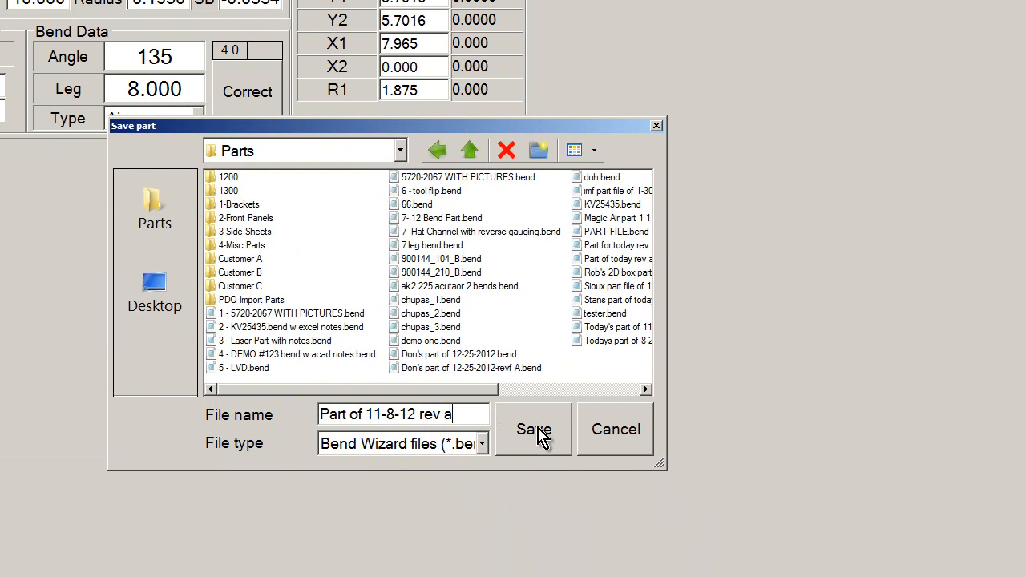
{"action": "left_click", "coordinate": [535, 432]}
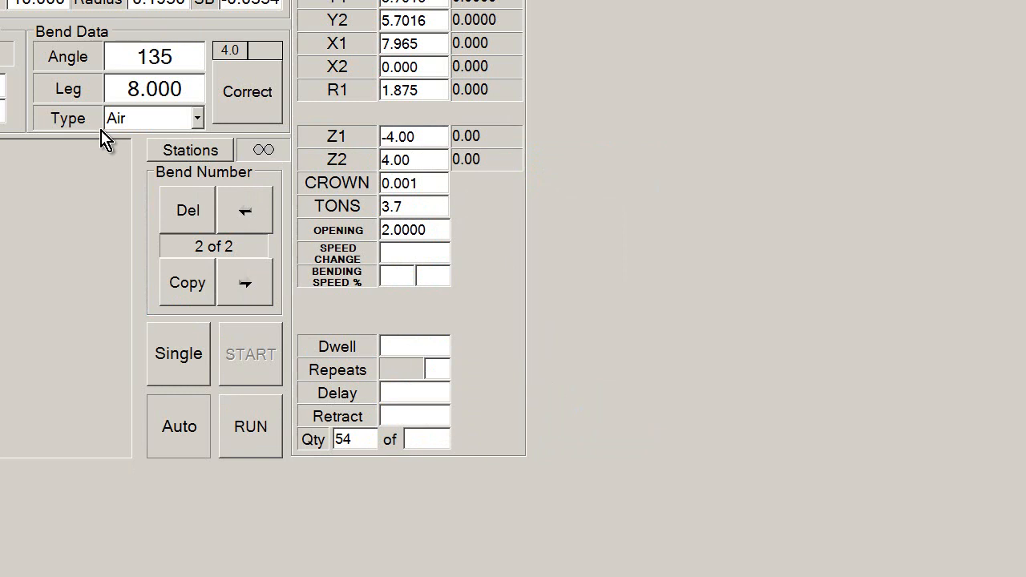
Step: Attach the image BOX_1.JPG to the second bend through its notes
{"action": "left_click", "coordinate": [4, 253]}
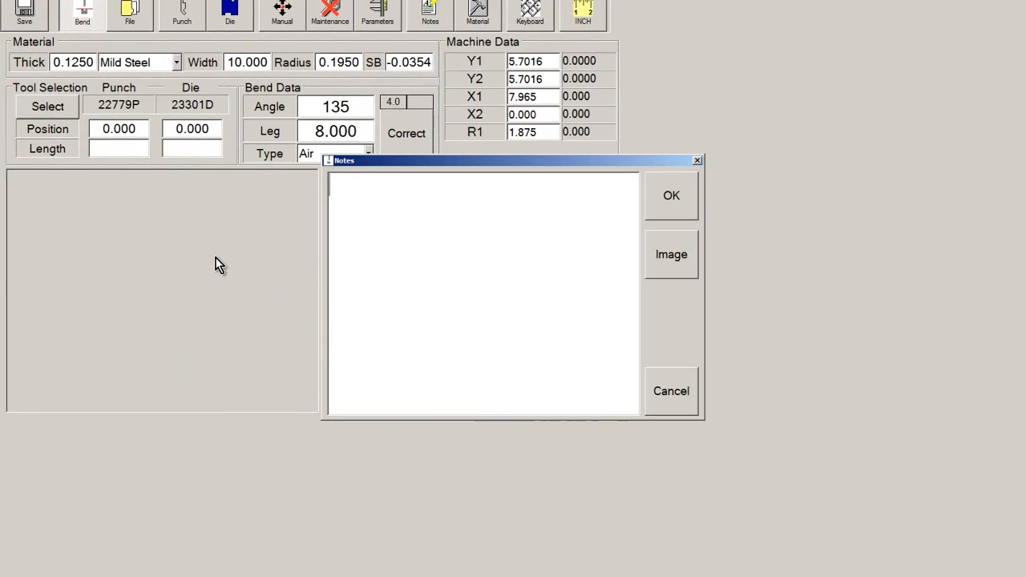
{"action": "left_click", "coordinate": [672, 254]}
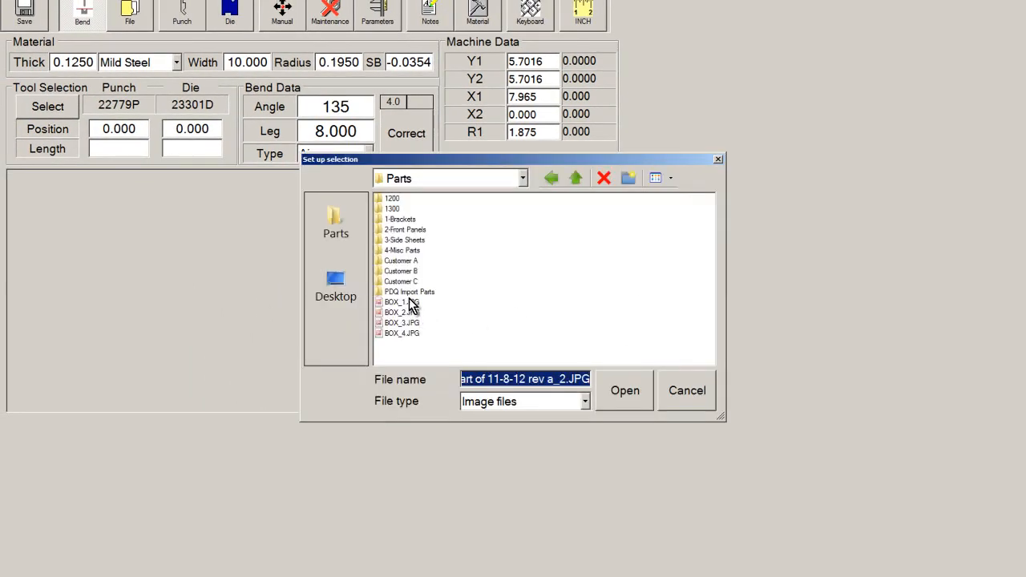
{"action": "double_click", "coordinate": [409, 302]}
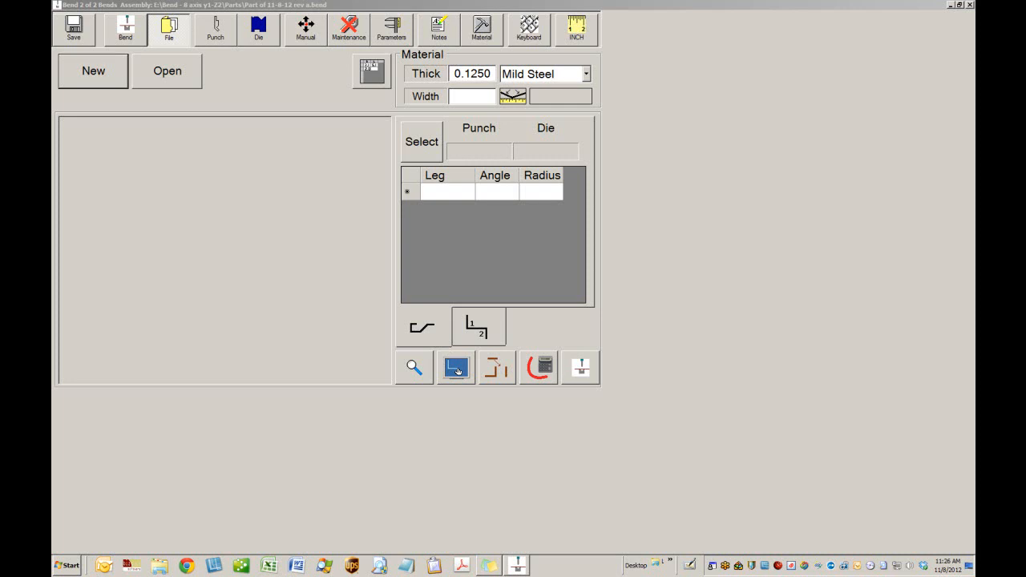
Step: Select the LVD RAM holder, 22779P punch, 23301D die and LVD Bed rail as tooling for the part profile
{"action": "left_click", "coordinate": [161, 32]}
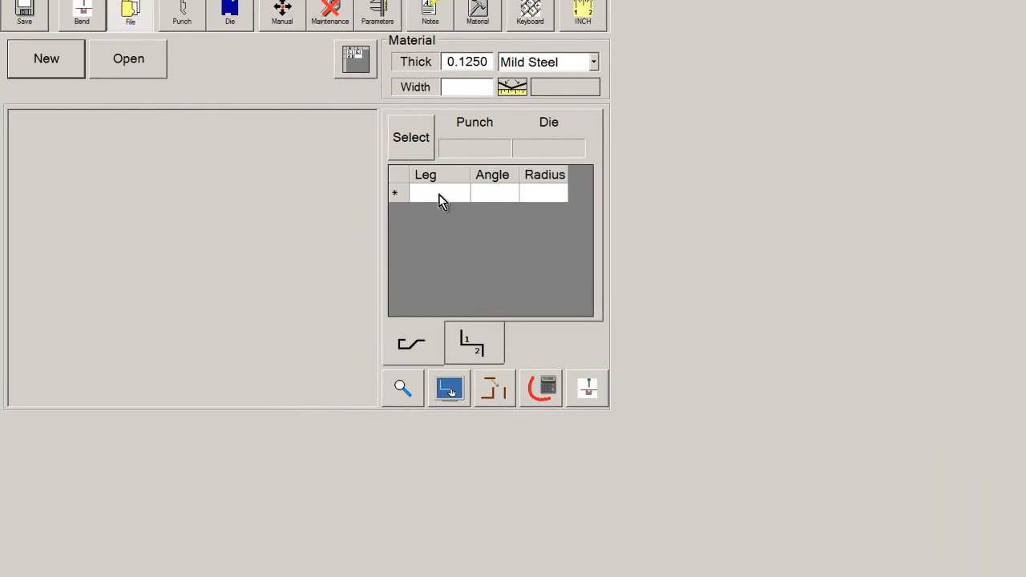
{"action": "left_click", "coordinate": [417, 139]}
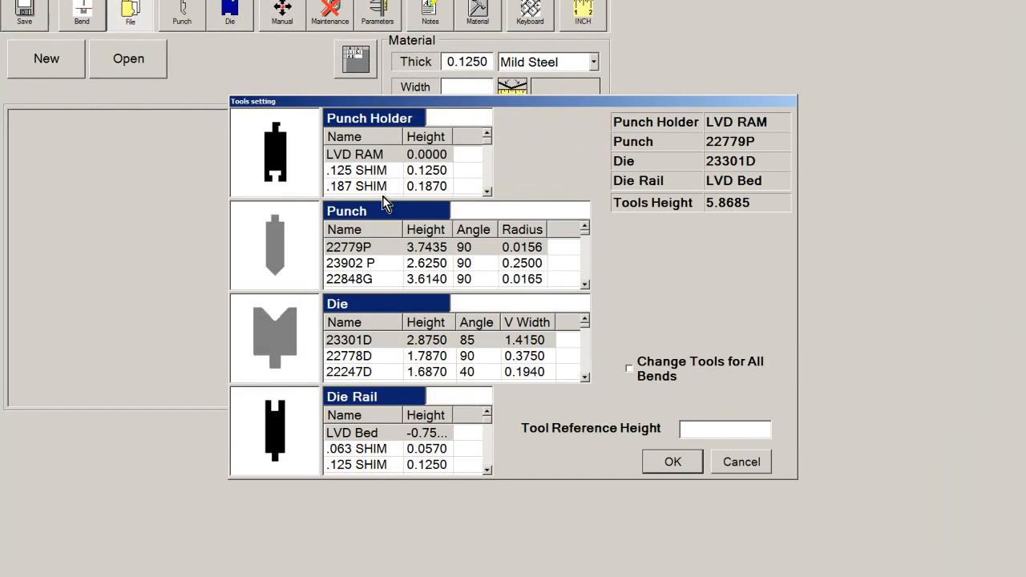
{"action": "left_click", "coordinate": [374, 154]}
{"action": "left_click", "coordinate": [377, 247]}
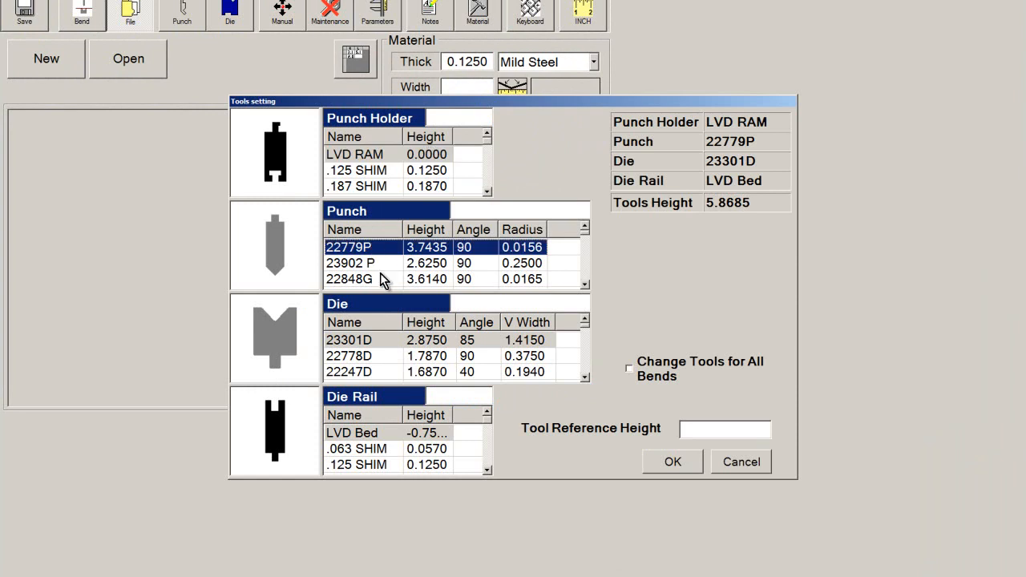
{"action": "left_click", "coordinate": [378, 342]}
{"action": "left_click", "coordinate": [375, 433]}
{"action": "left_click", "coordinate": [665, 462]}
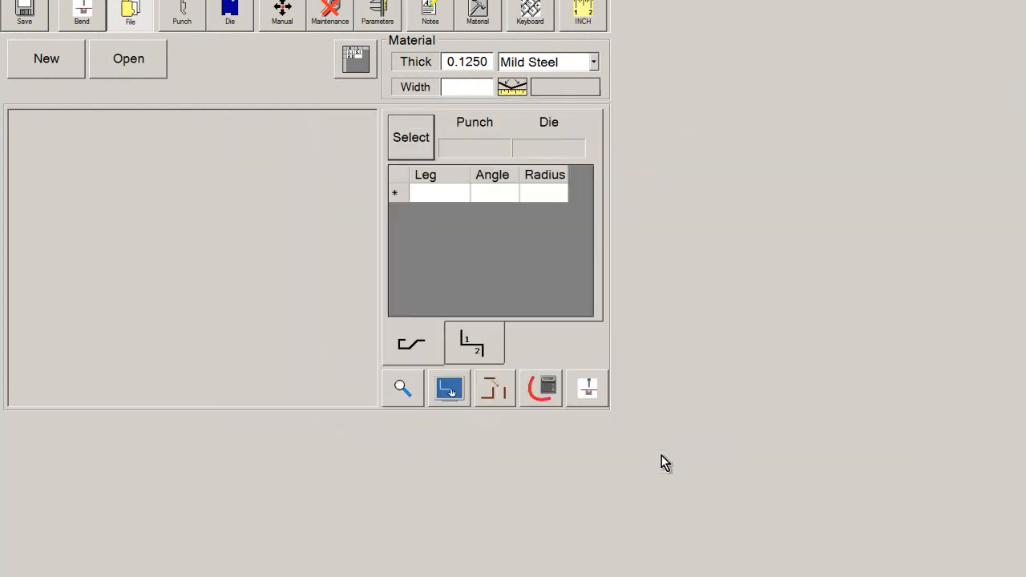
Step: Enter the profile's first leg as 1.5 with a 90-degree bend
{"action": "left_click", "coordinate": [455, 201]}
{"action": "left_click", "coordinate": [485, 320]}
{"action": "left_click", "coordinate": [542, 362]}
{"action": "left_click", "coordinate": [542, 273]}
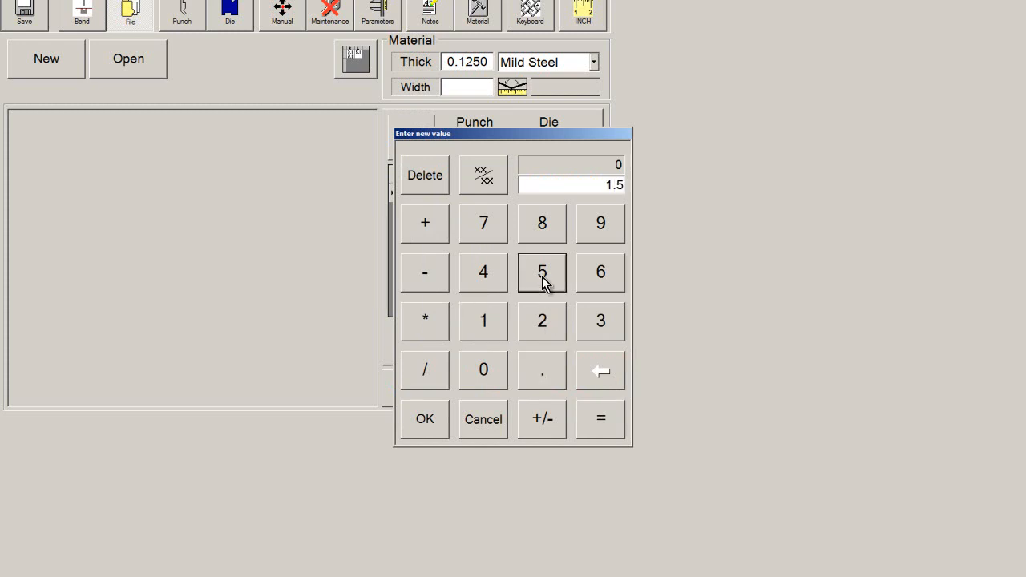
{"action": "left_click", "coordinate": [439, 420]}
{"action": "left_click", "coordinate": [513, 197]}
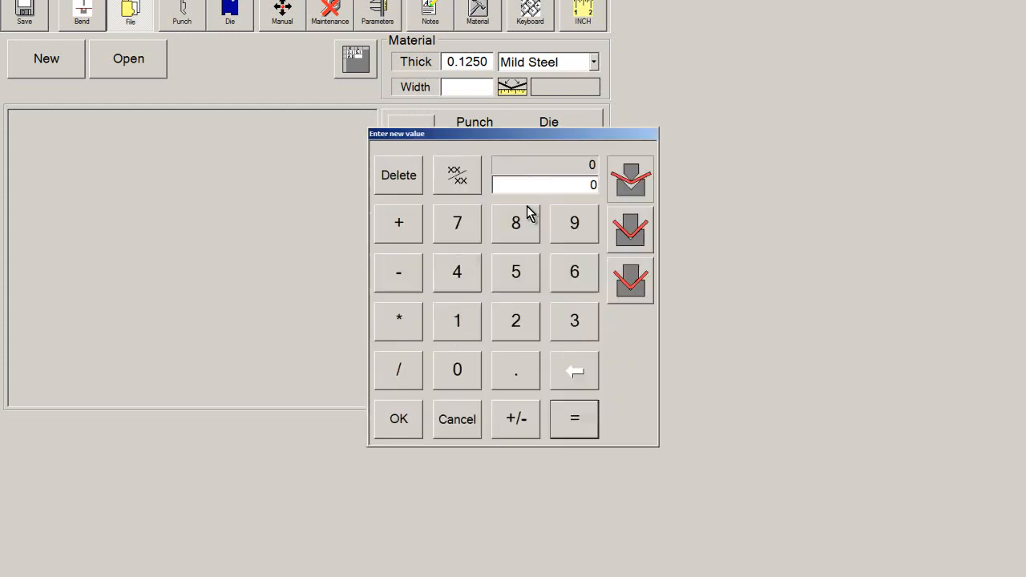
{"action": "left_click", "coordinate": [574, 225]}
{"action": "left_click", "coordinate": [457, 370]}
{"action": "left_click", "coordinate": [411, 418]}
Step: Add a second profile leg of 3 with a 90-degree bend
{"action": "left_click", "coordinate": [430, 215]}
{"action": "left_click", "coordinate": [601, 324]}
{"action": "left_click", "coordinate": [436, 420]}
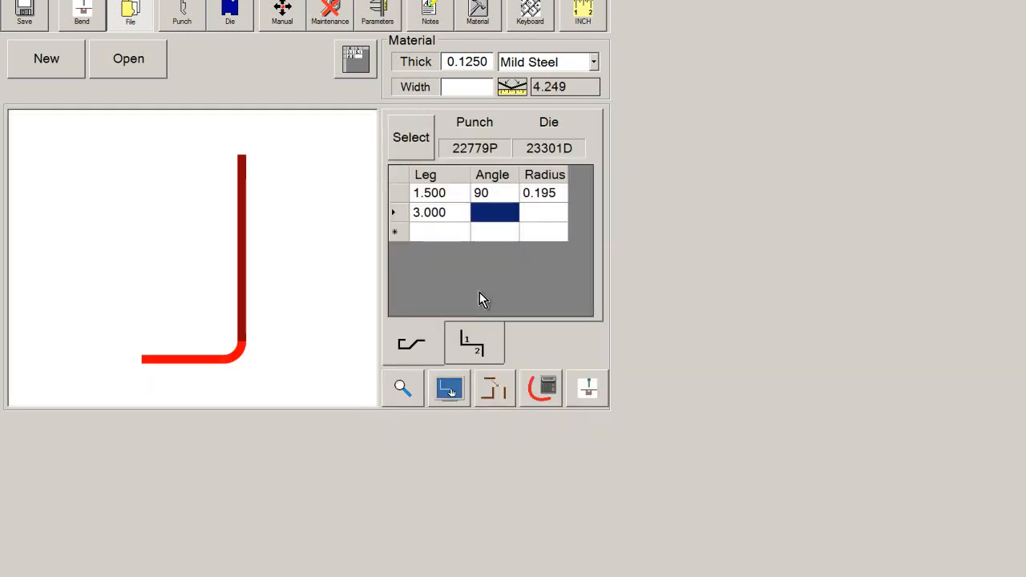
{"action": "left_click", "coordinate": [494, 215]}
{"action": "left_click", "coordinate": [572, 225]}
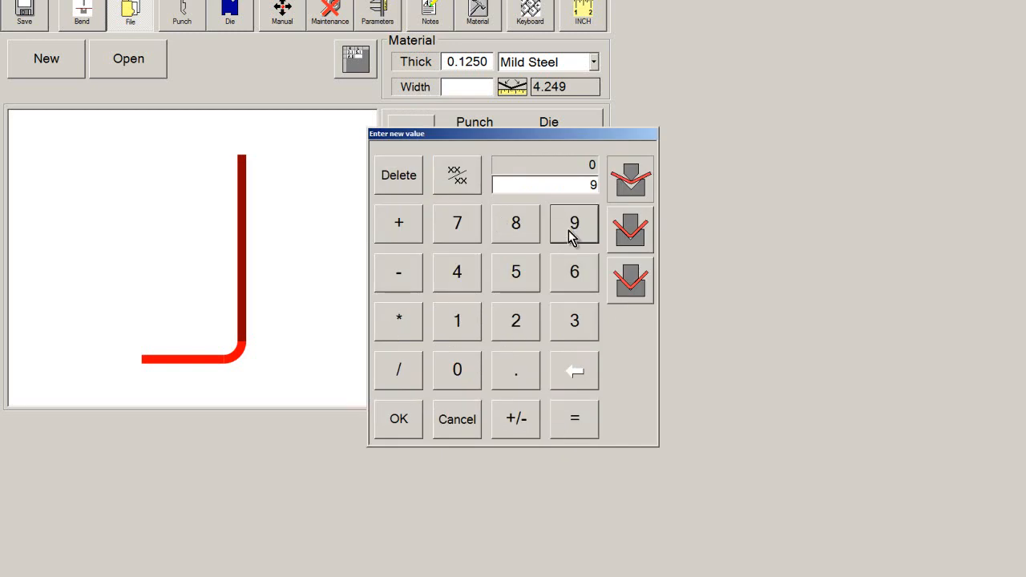
{"action": "left_click", "coordinate": [471, 375]}
{"action": "left_click", "coordinate": [402, 422]}
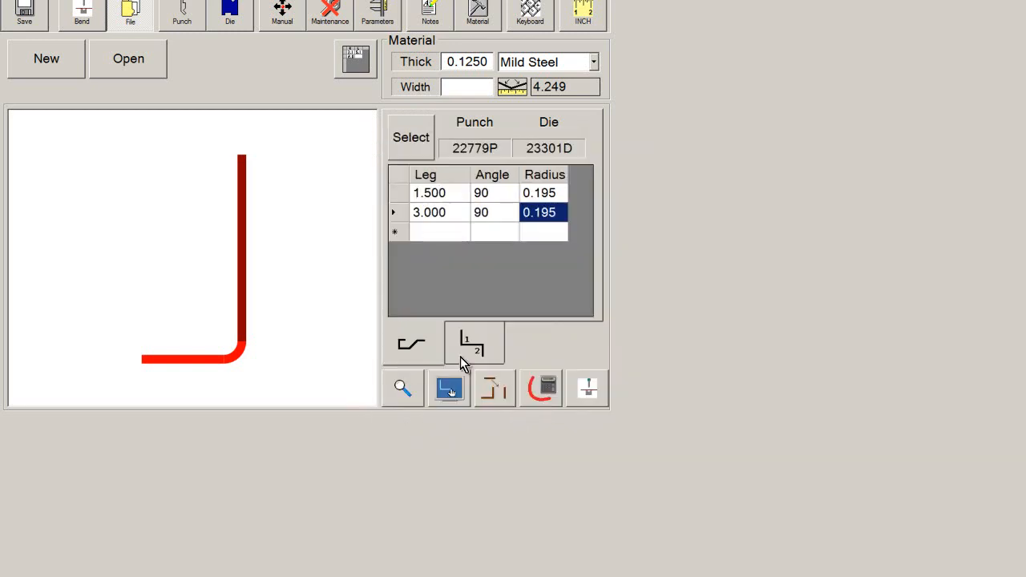
Step: Add a third profile leg of 10 with a 90-degree bend
{"action": "left_click", "coordinate": [451, 244]}
{"action": "left_click", "coordinate": [484, 322]}
{"action": "left_click", "coordinate": [484, 367]}
{"action": "left_click", "coordinate": [443, 411]}
{"action": "left_click", "coordinate": [508, 233]}
{"action": "left_click", "coordinate": [569, 229]}
{"action": "left_click", "coordinate": [459, 370]}
{"action": "left_click", "coordinate": [414, 423]}
Step: Add a fourth profile leg of 3 with a 90-degree bend
{"action": "left_click", "coordinate": [442, 254]}
{"action": "left_click", "coordinate": [600, 322]}
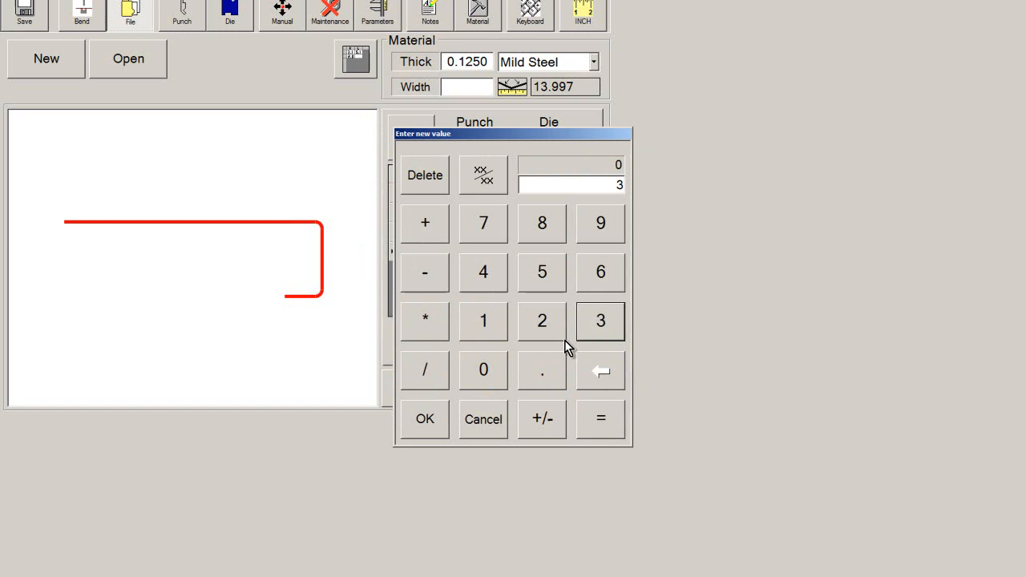
{"action": "left_click", "coordinate": [423, 419]}
{"action": "left_click", "coordinate": [570, 233]}
{"action": "left_click", "coordinate": [453, 371]}
{"action": "left_click", "coordinate": [413, 413]}
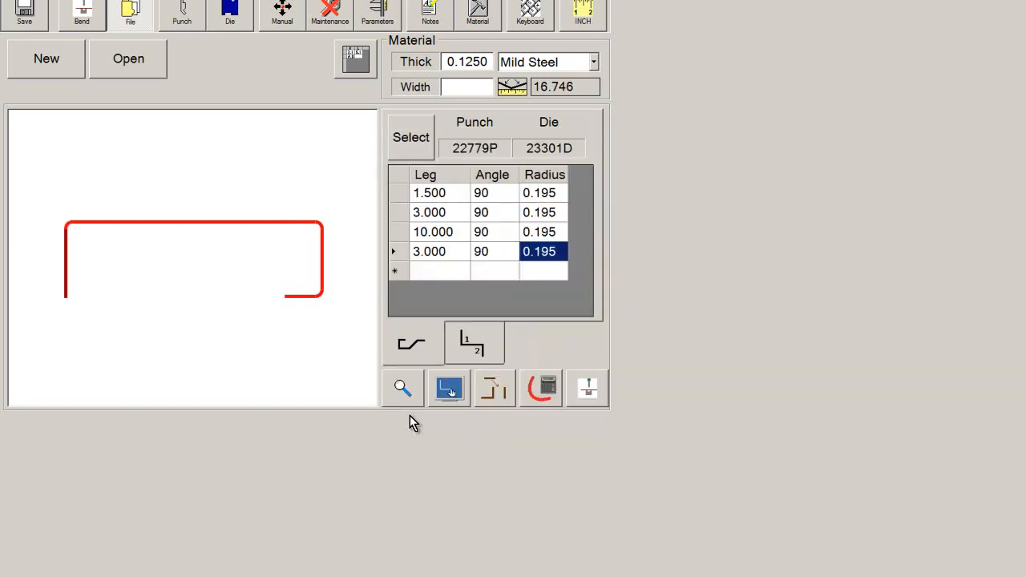
Step: Add a final profile leg of 1.5 after the fourth bend, leaving its angle empty
{"action": "left_click", "coordinate": [458, 271]}
{"action": "left_click", "coordinate": [483, 330]}
{"action": "left_click", "coordinate": [540, 369]}
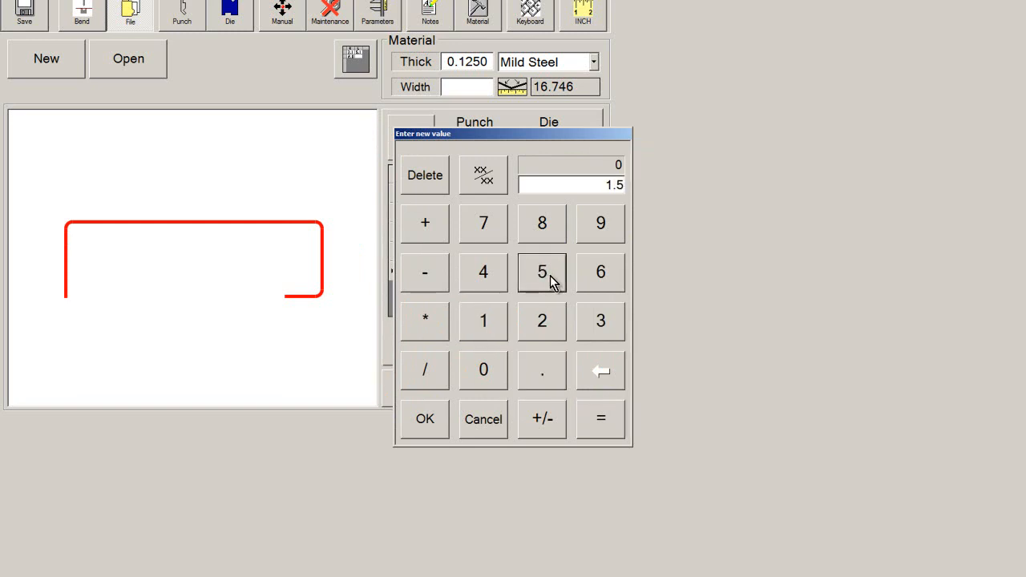
{"action": "left_click", "coordinate": [425, 419]}
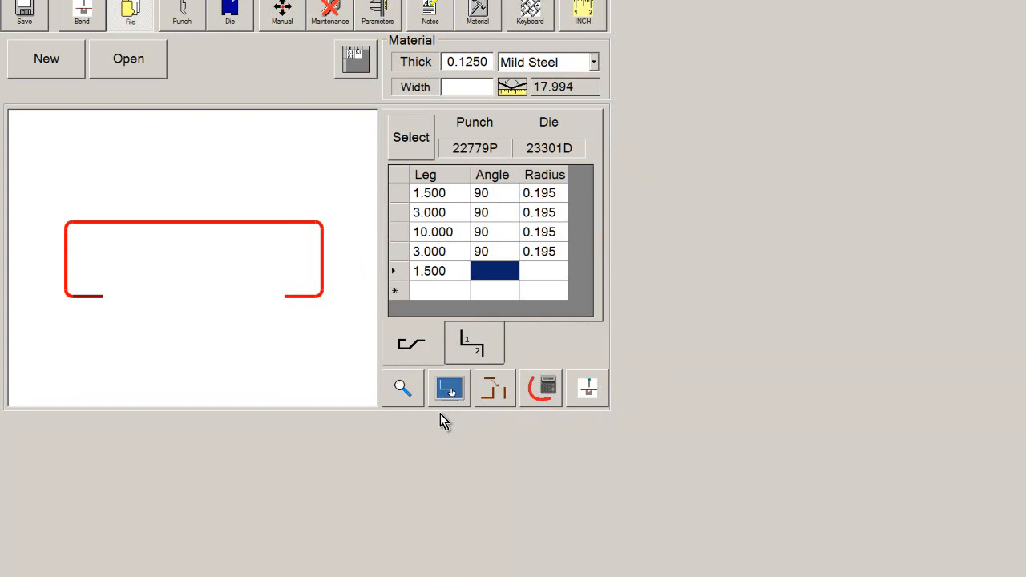
Step: Open the profile's bend sequence and preview bends 2, 3 and 4 in order
{"action": "left_click", "coordinate": [474, 350]}
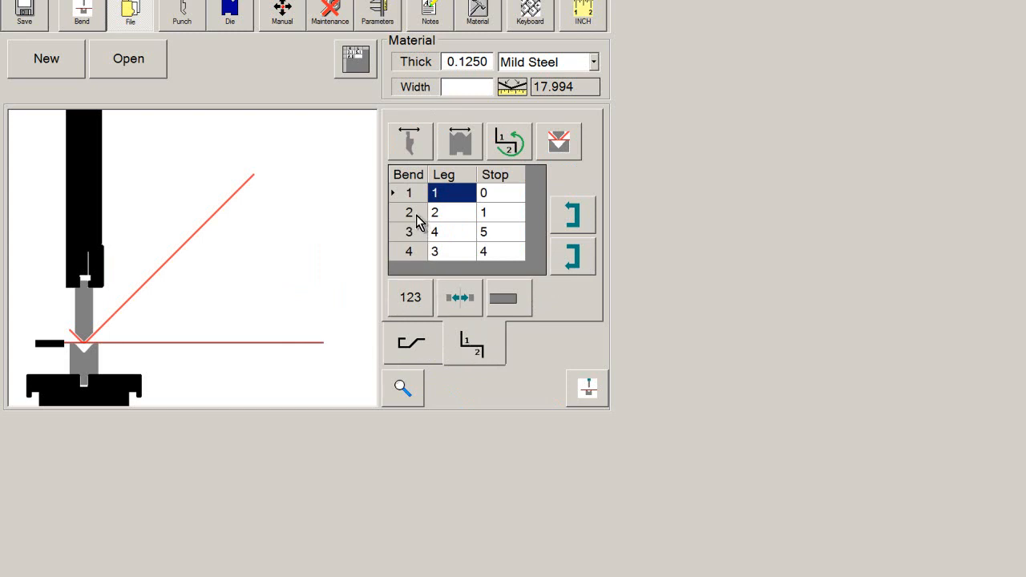
{"action": "left_click", "coordinate": [418, 215]}
{"action": "left_click", "coordinate": [418, 233]}
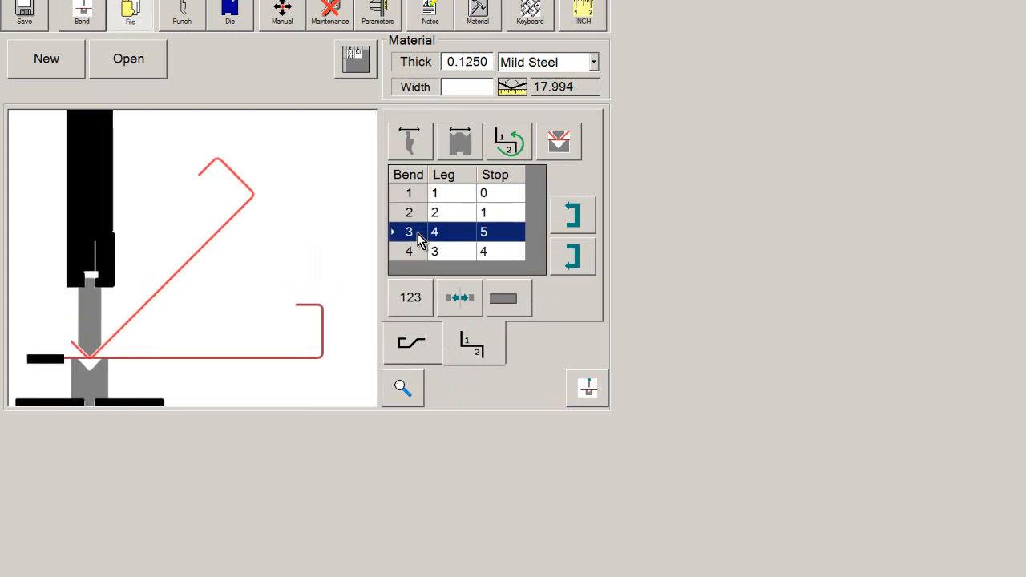
{"action": "left_click", "coordinate": [407, 252]}
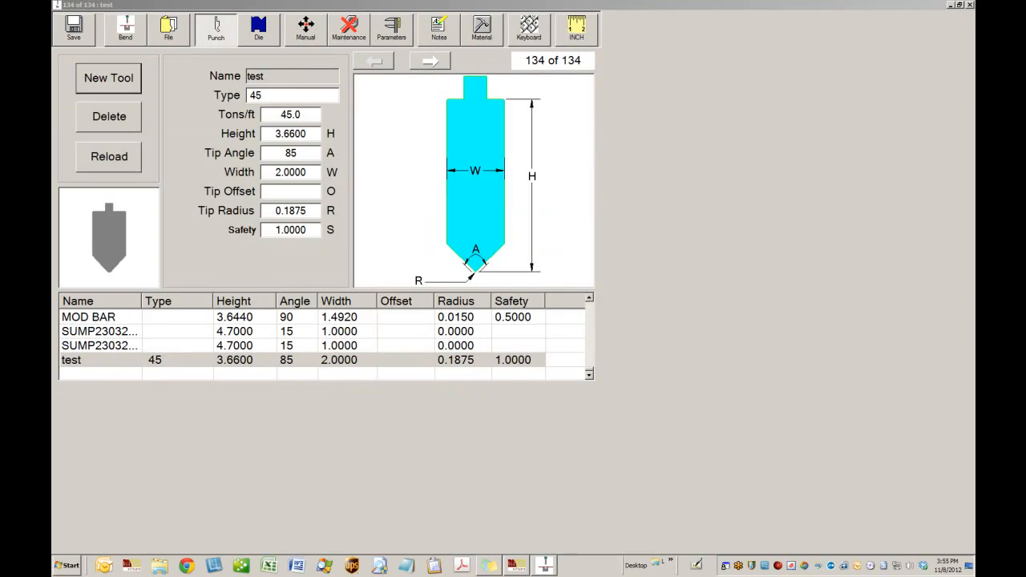
Step: Start a new punch from the DXF drawing 50009.dxf in the Wilson library's American folder
{"action": "left_click", "coordinate": [223, 31]}
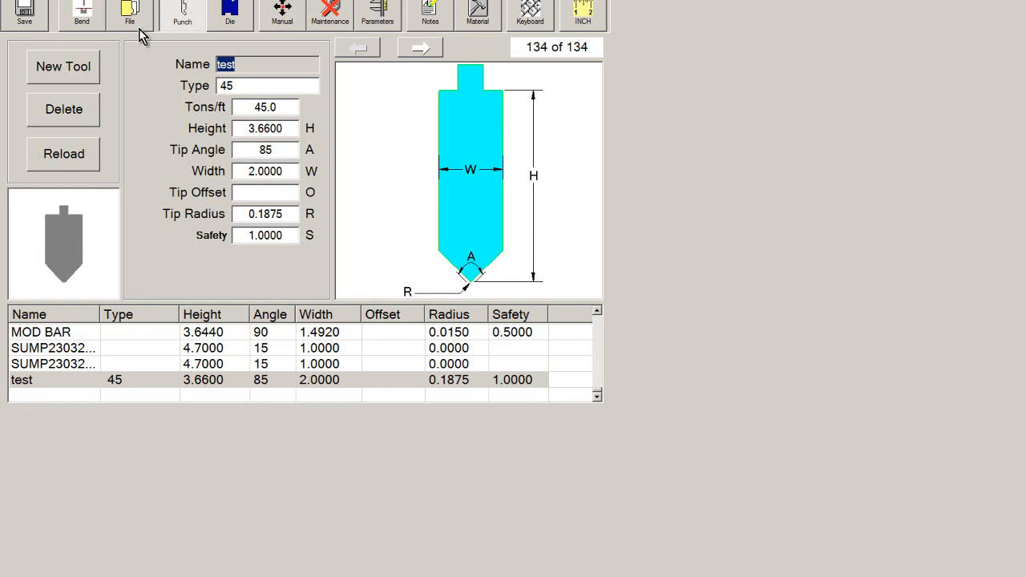
{"action": "left_click", "coordinate": [75, 68]}
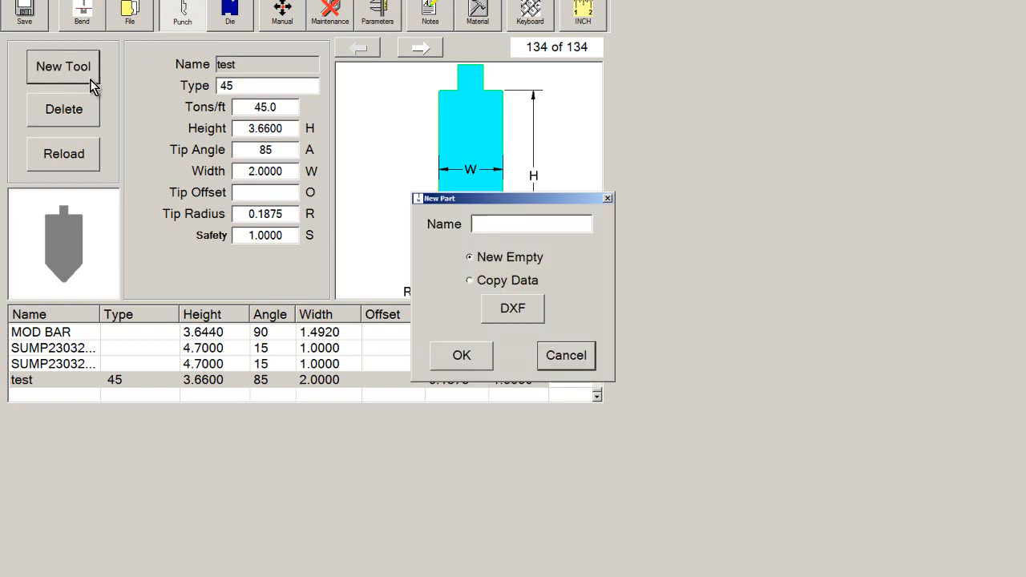
{"action": "left_click", "coordinate": [513, 311]}
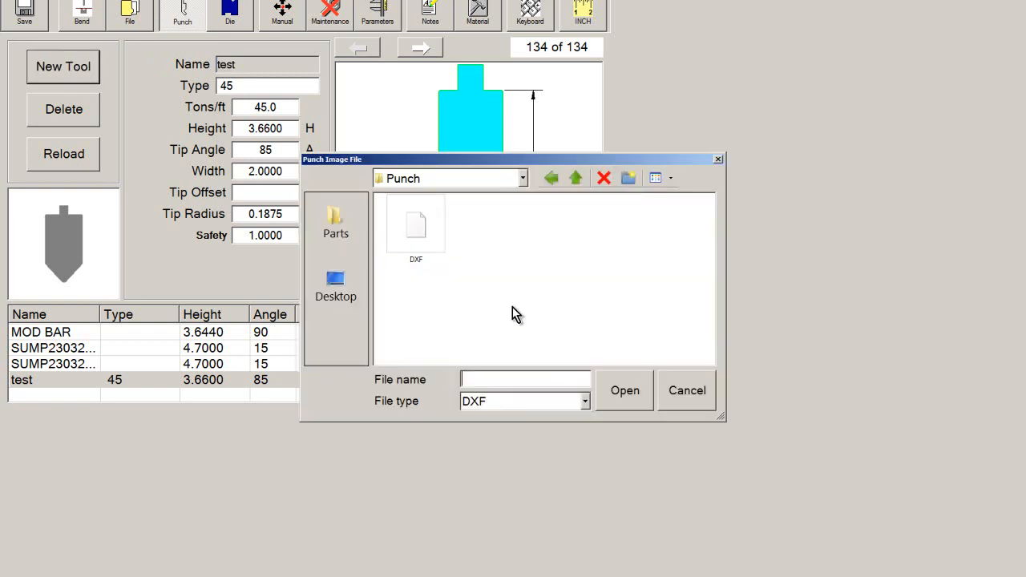
{"action": "double_click", "coordinate": [419, 242]}
{"action": "double_click", "coordinate": [574, 231]}
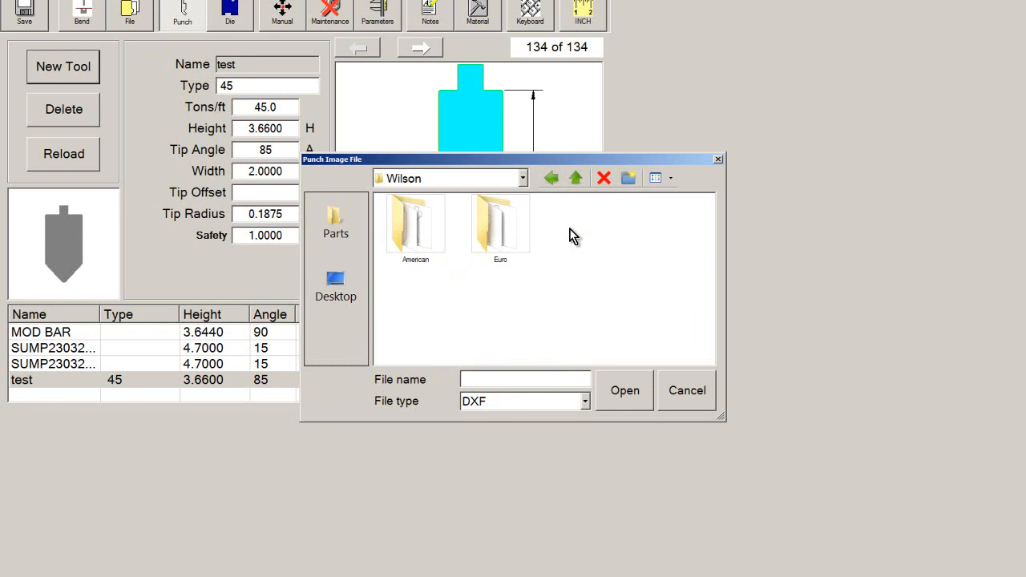
{"action": "double_click", "coordinate": [431, 232]}
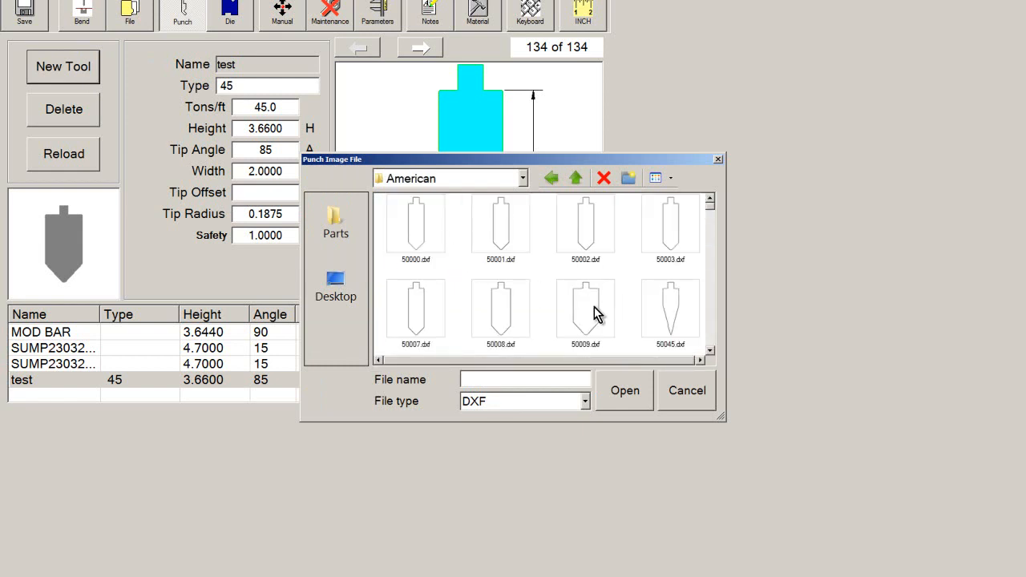
{"action": "left_click", "coordinate": [613, 314]}
{"action": "left_click", "coordinate": [645, 405]}
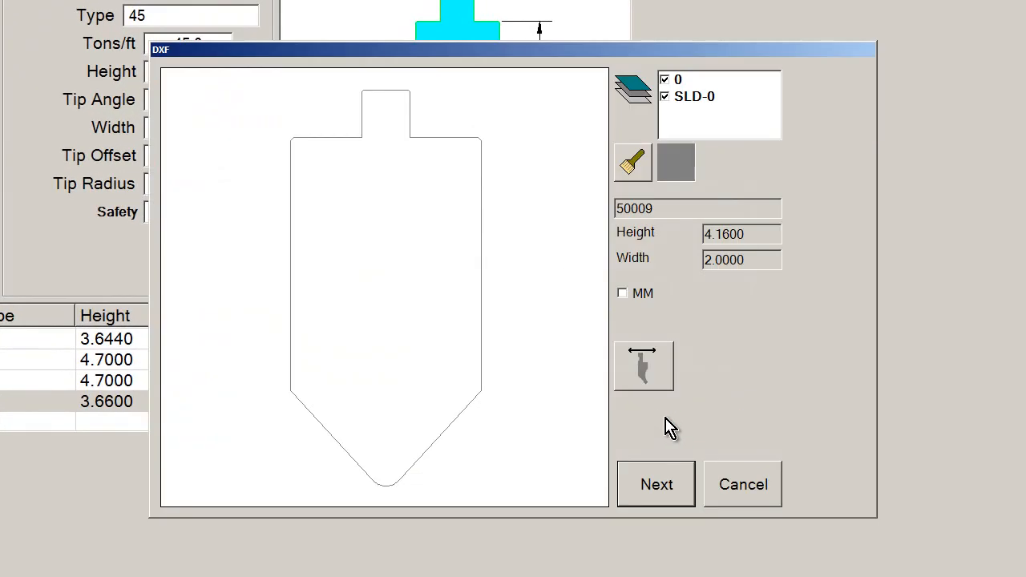
Step: Accept the imported punch outline and name the new tool 44
{"action": "left_click", "coordinate": [639, 462]}
{"action": "left_click", "coordinate": [655, 485]}
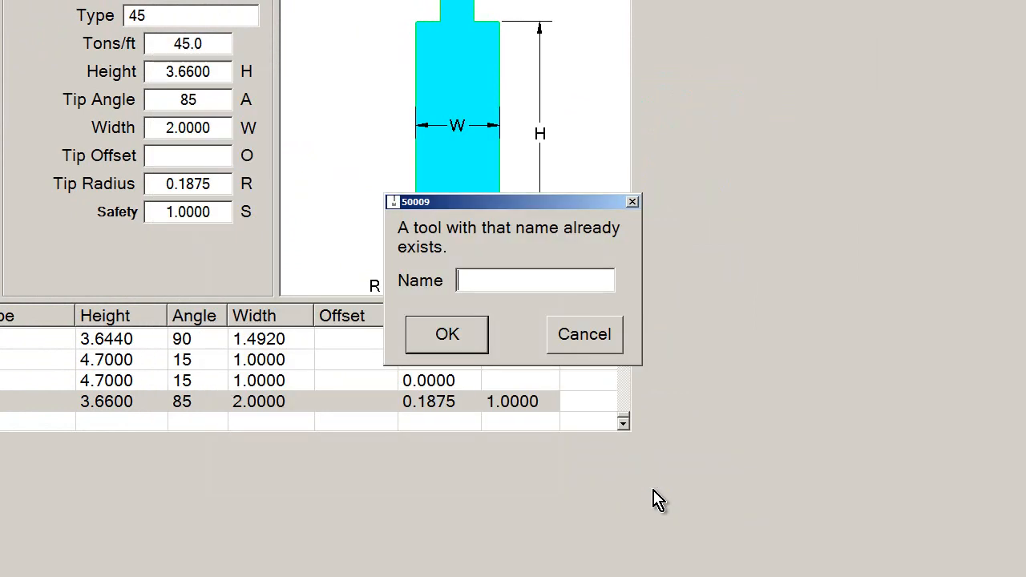
{"action": "type", "text": "44"}
{"action": "left_click", "coordinate": [454, 332]}
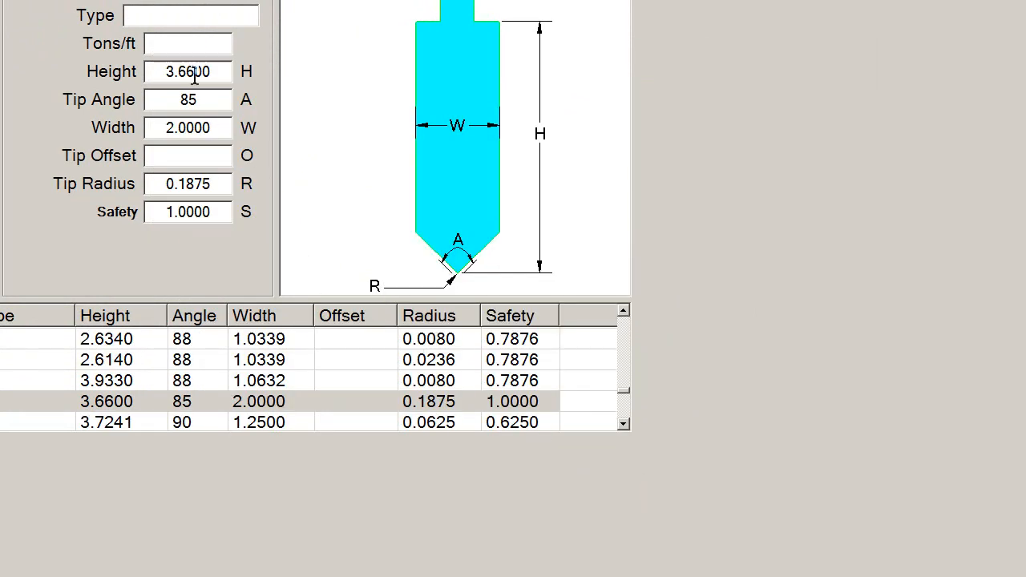
Step: Set the new punch's tonnage rating to 45 tons/ft
{"action": "left_click", "coordinate": [181, 45]}
{"action": "type", "text": "45"}
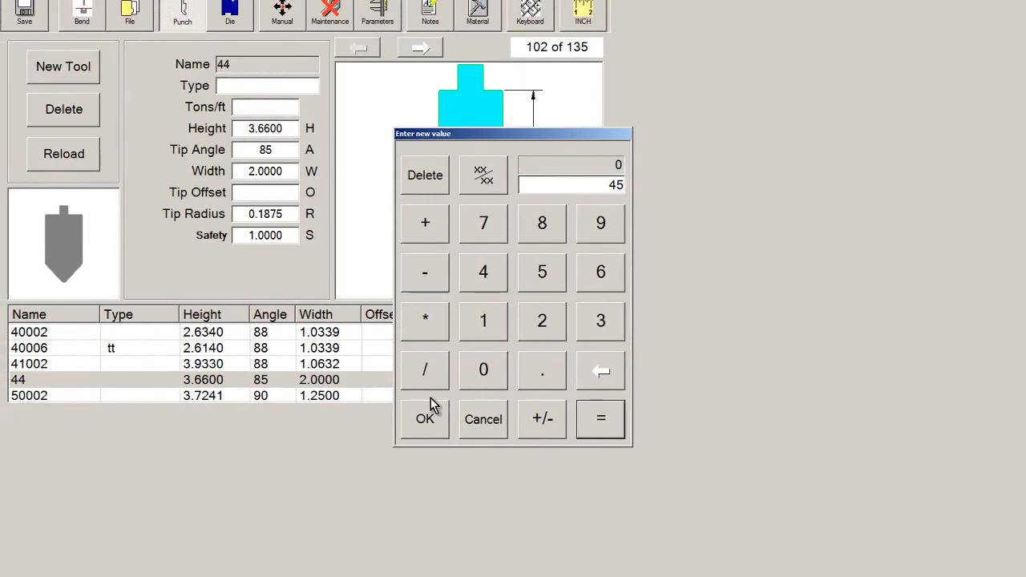
{"action": "left_click", "coordinate": [430, 423]}
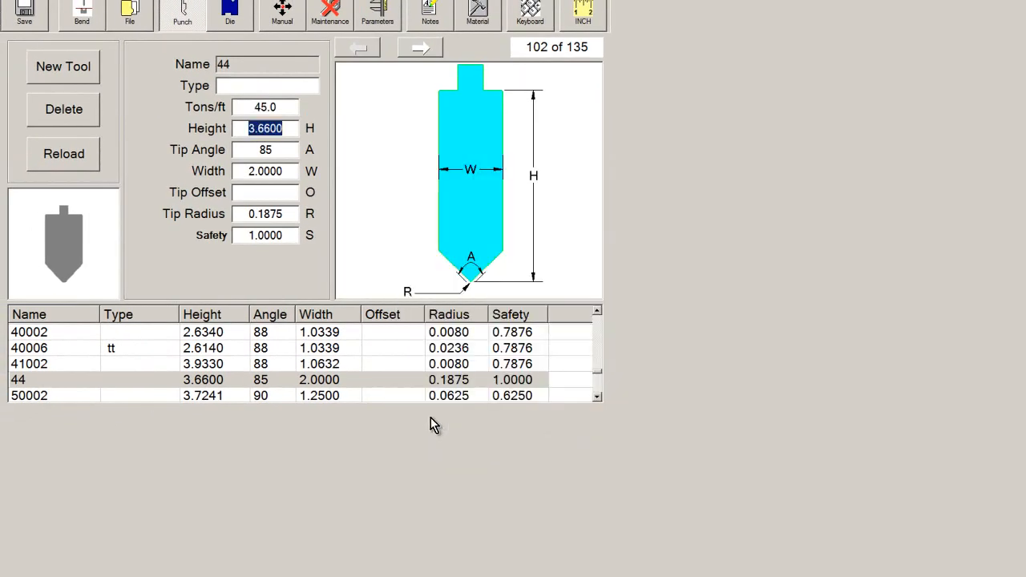
Step: Review the die library, the manual axis controls, the maintenance page and the part notes
{"action": "left_click", "coordinate": [235, 14]}
{"action": "left_click", "coordinate": [513, 331]}
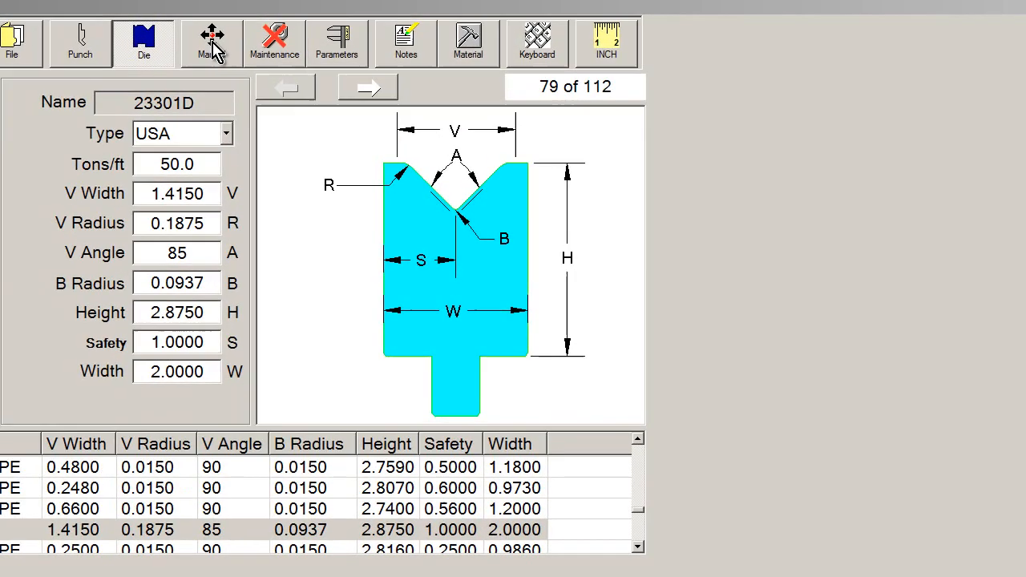
{"action": "left_click", "coordinate": [255, 40]}
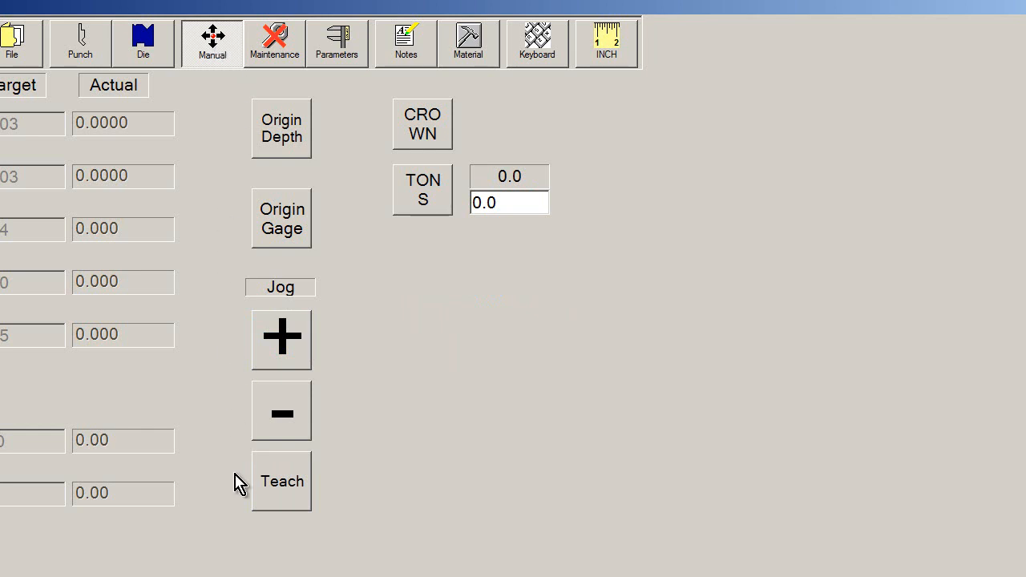
{"action": "left_click", "coordinate": [290, 47]}
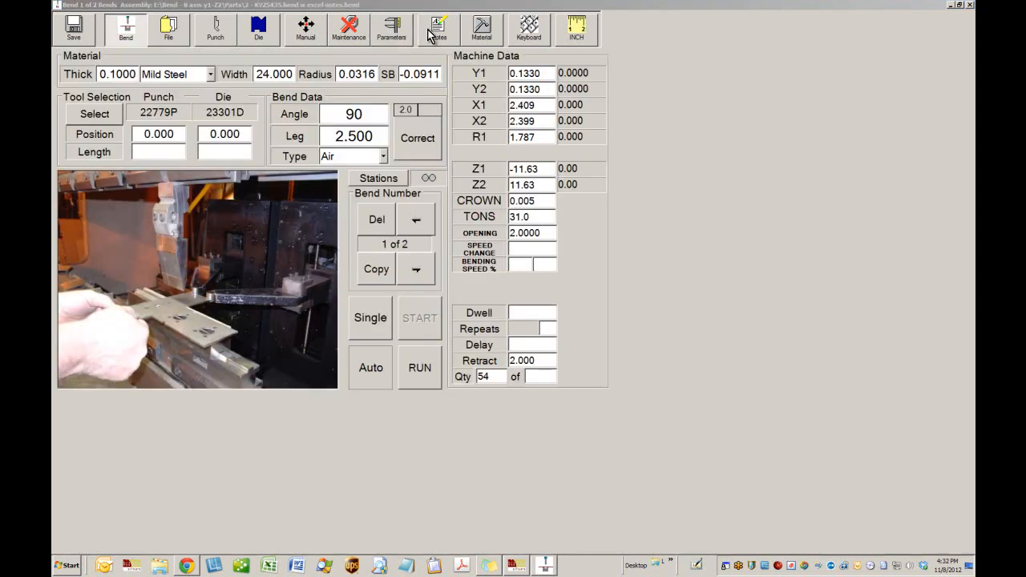
{"action": "left_click", "coordinate": [429, 34]}
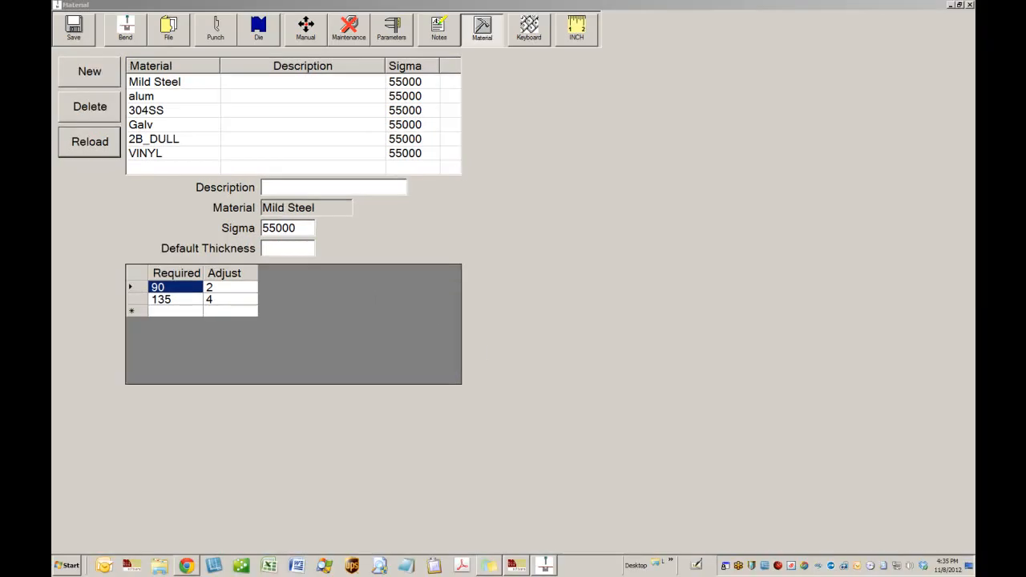
Step: Toggle the measurement units away from inches and back again
{"action": "left_click", "coordinate": [581, 32]}
{"action": "left_click", "coordinate": [581, 32]}
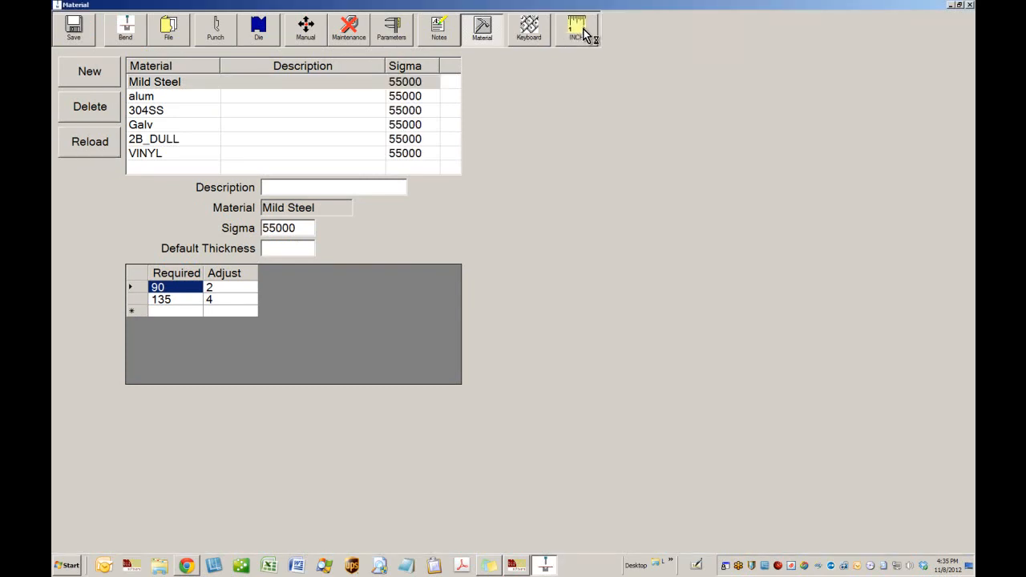